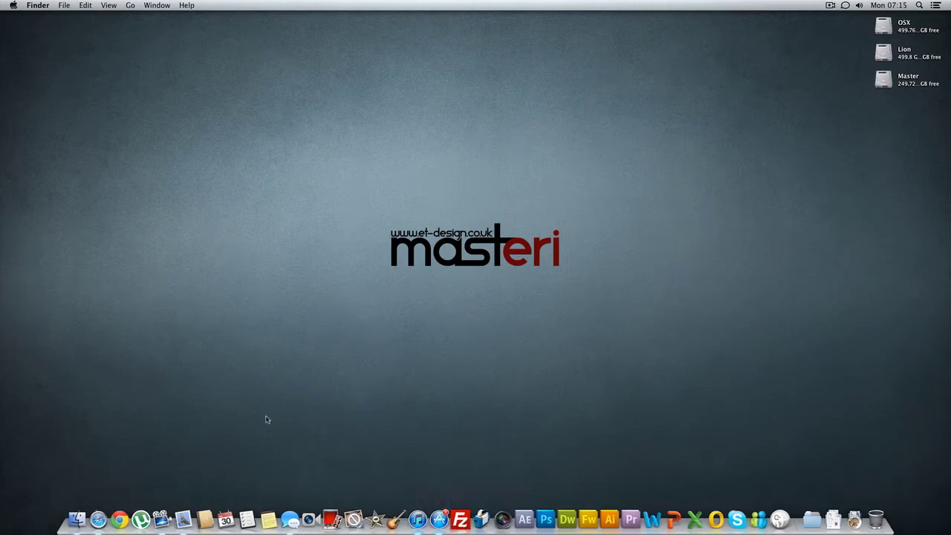
- Show the Applications folder in Finder and select the Install OS X Mountain Lion app
click(77, 519)
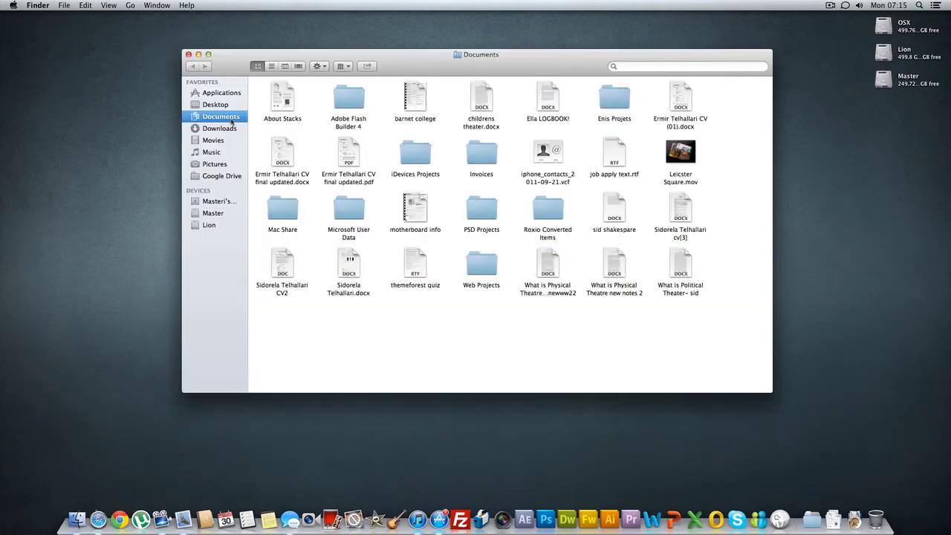
click(217, 95)
scroll(633, 352, down, 3)
scroll(633, 351, down, 3)
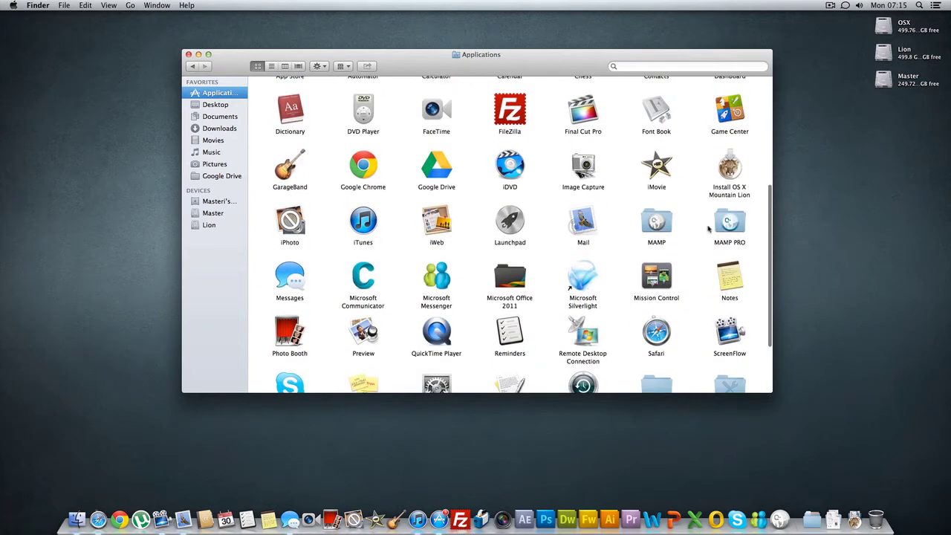
click(727, 195)
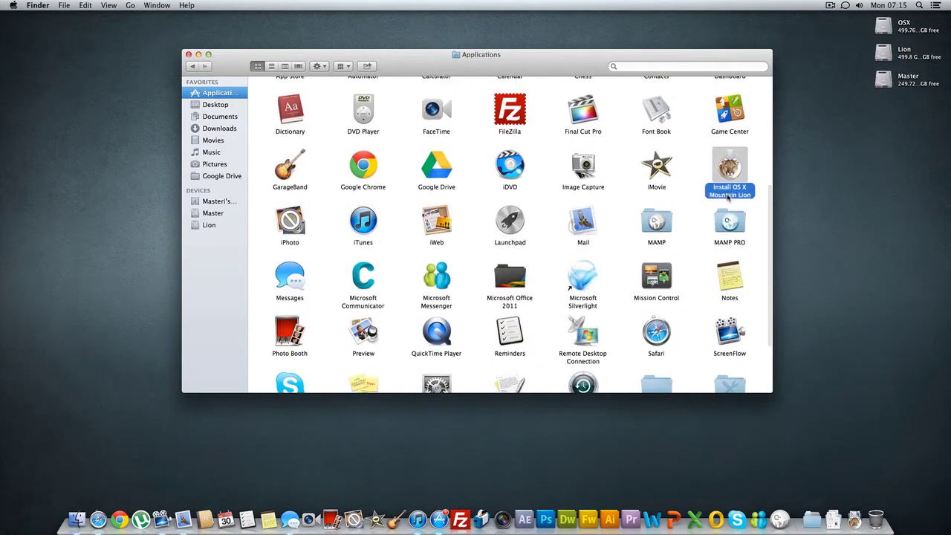
- Check the Downloads folder, then reselect the Mountain Lion installer back in Applications
click(224, 133)
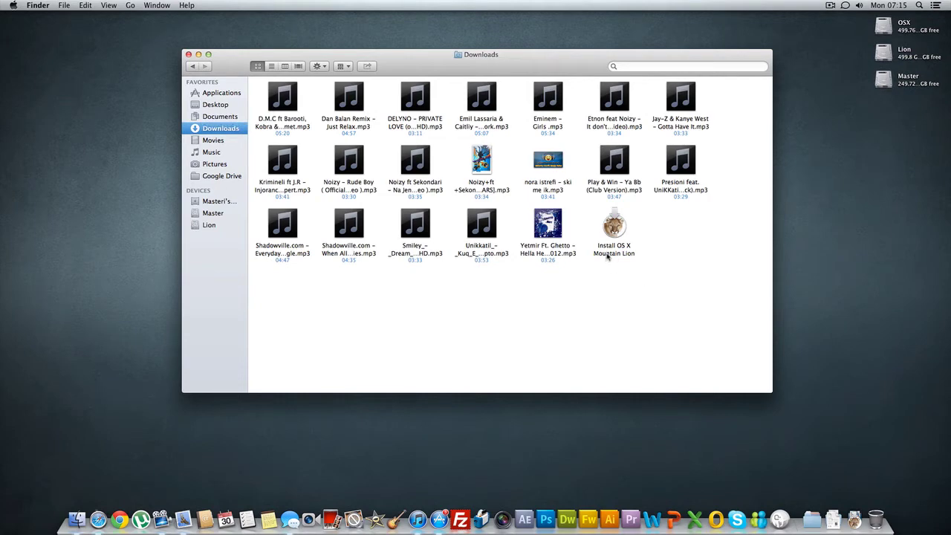
click(220, 95)
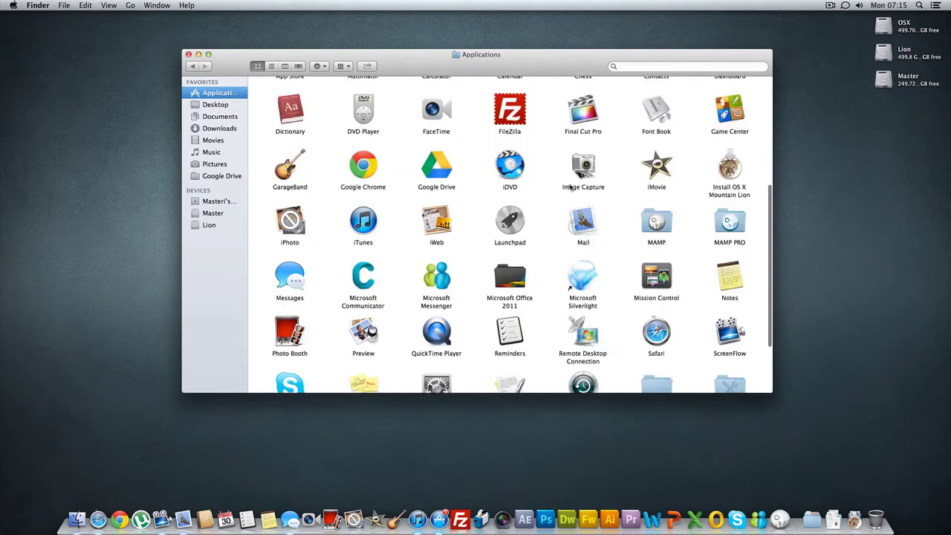
click(728, 188)
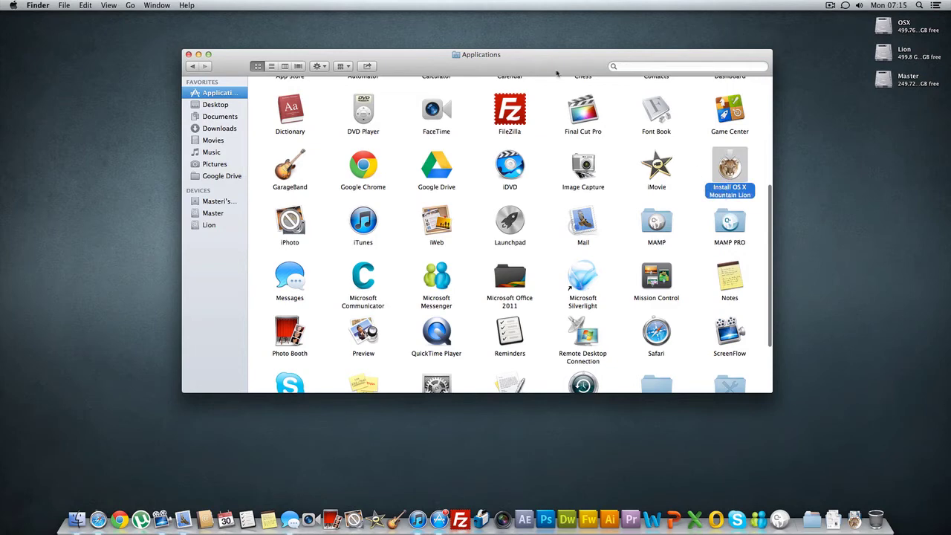
drag(544, 67, 495, 68)
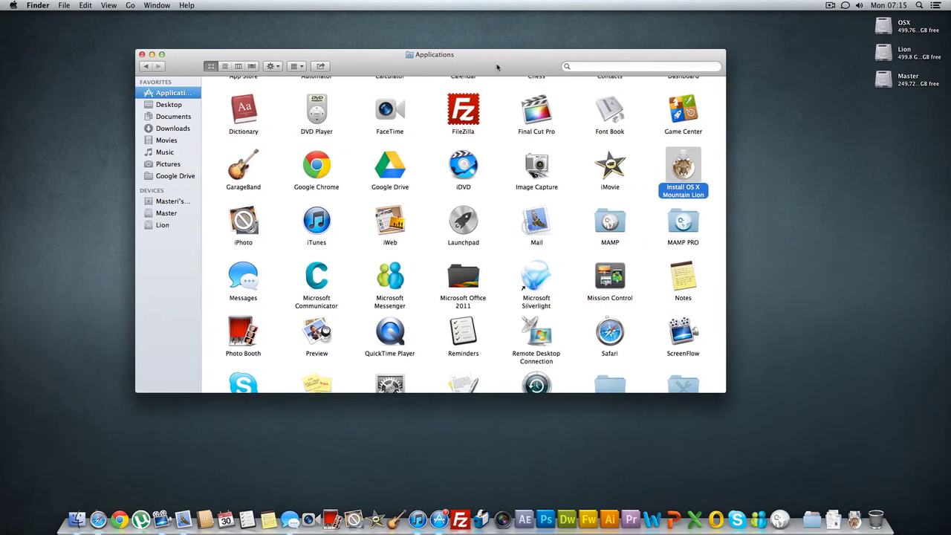
- Close Finder, launch Disk Utility via search, and show the 1 TB WDC disk's partition layout
click(139, 55)
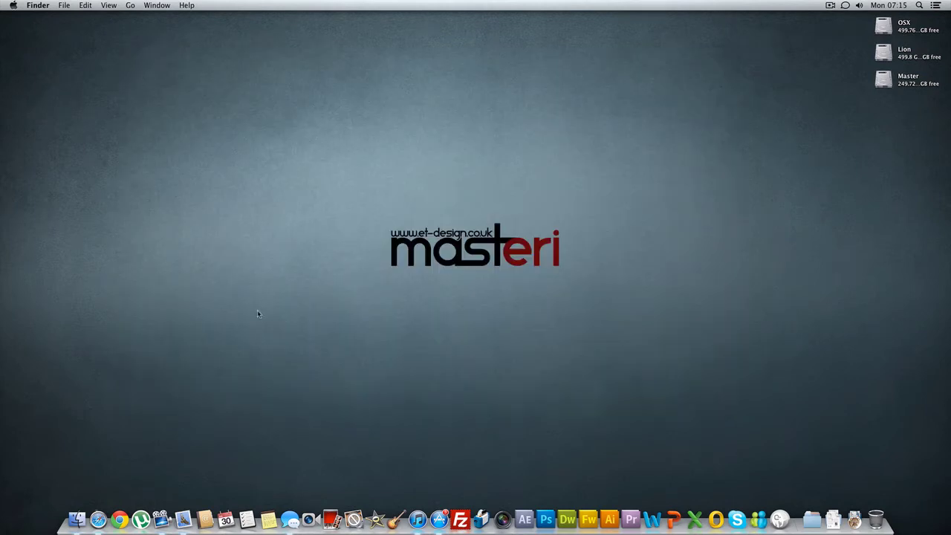
key(ctrl+space)
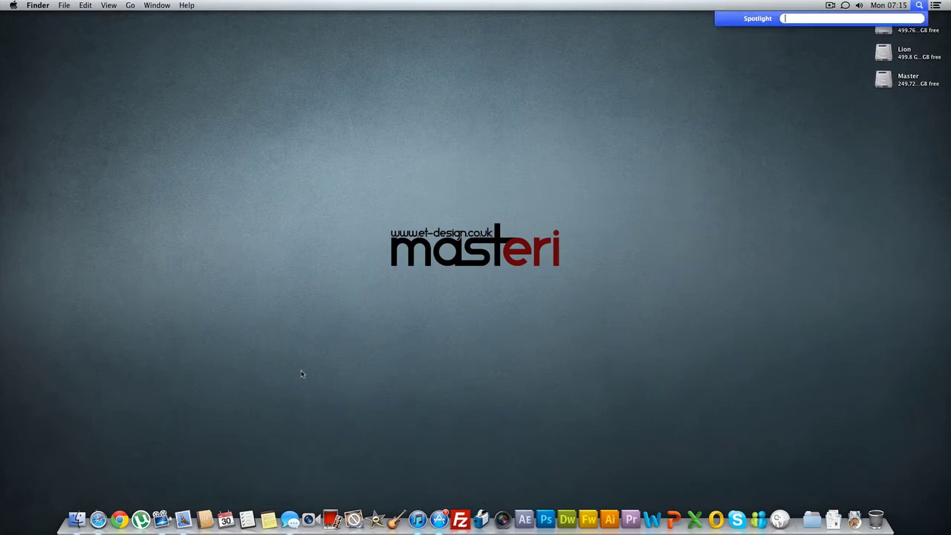
text(disk)
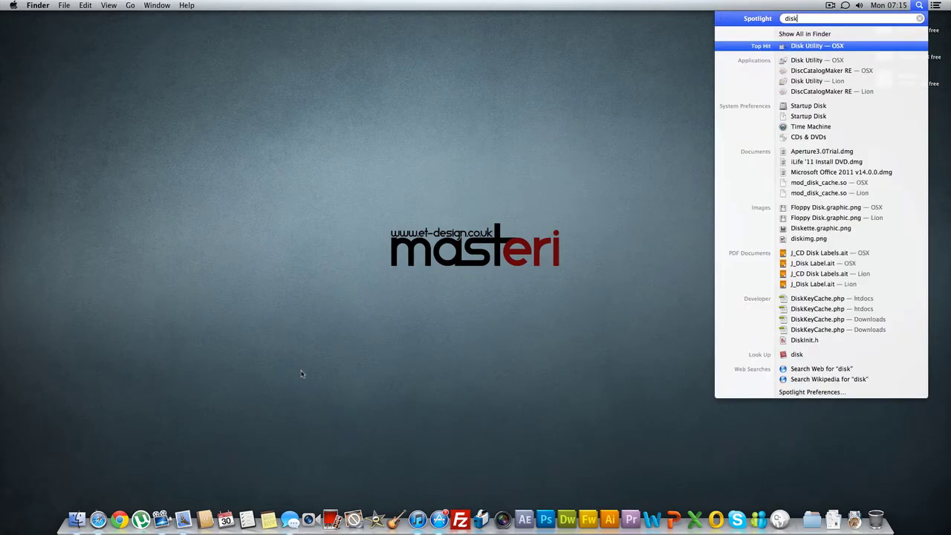
key(Return)
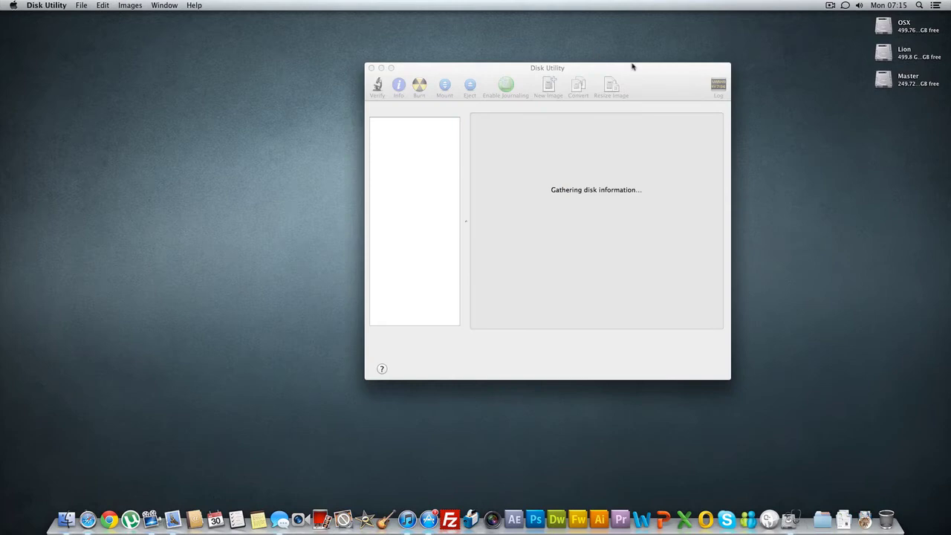
drag(661, 79, 619, 70)
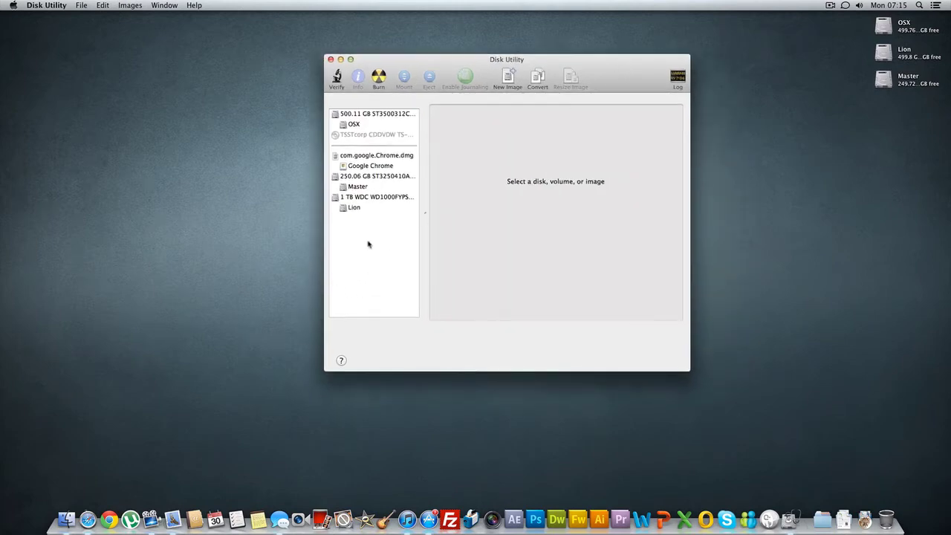
click(365, 199)
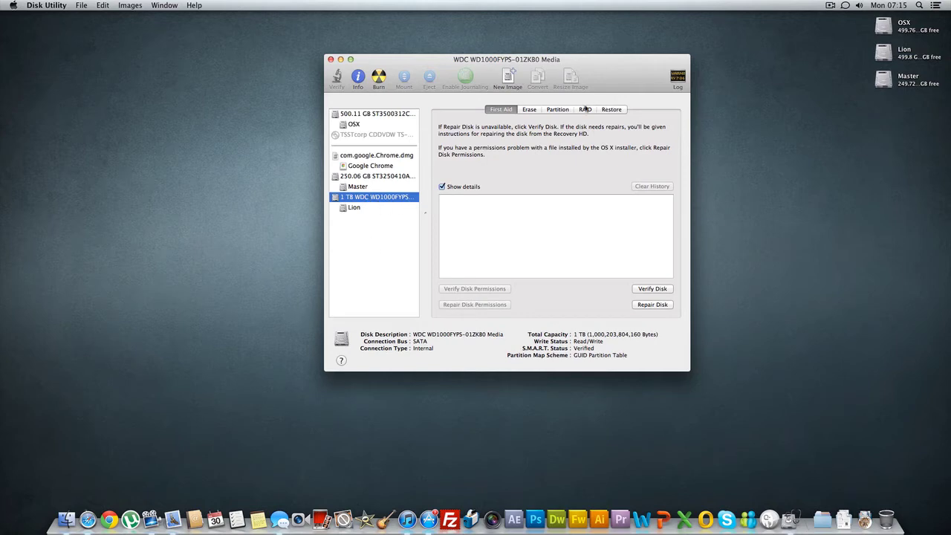
click(557, 110)
- Add a partition named 'OS X Install' in the 500.41 GB free space and apply the layout
click(472, 219)
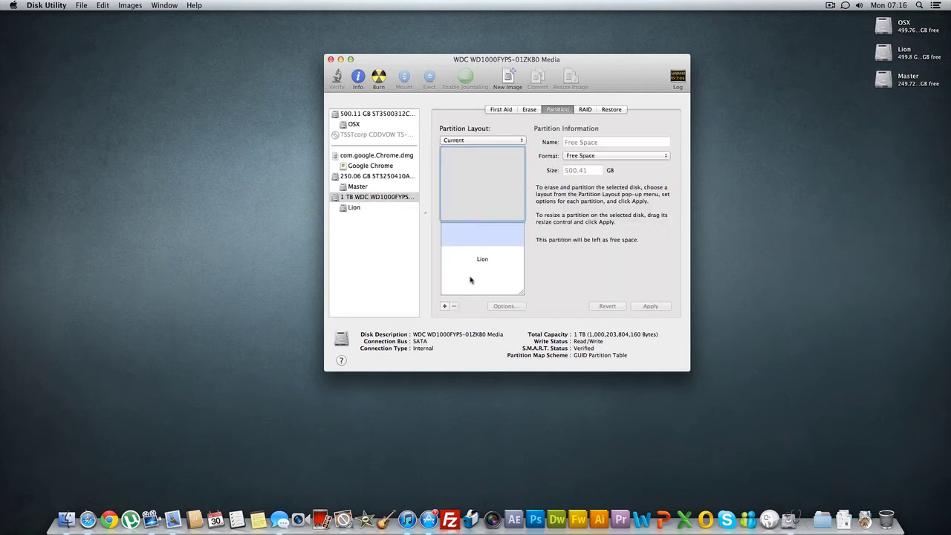
click(445, 306)
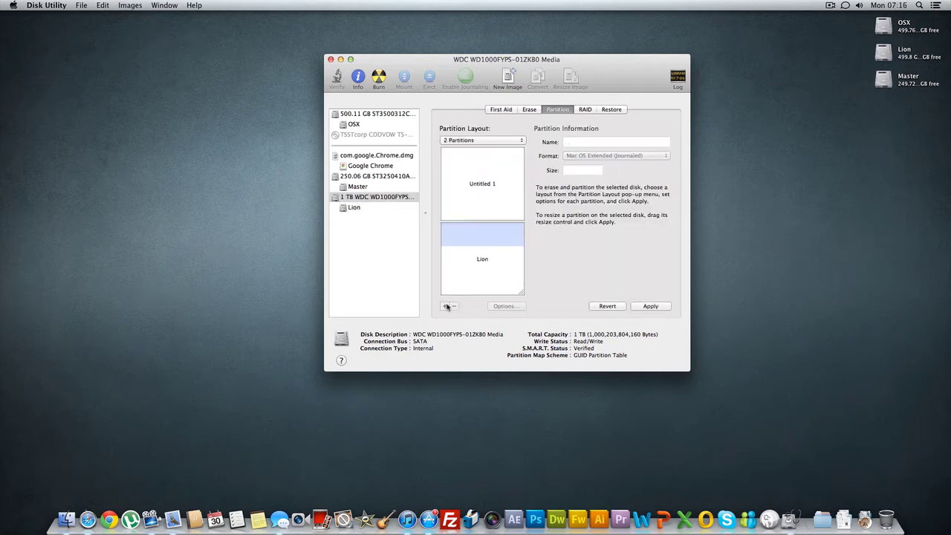
click(497, 173)
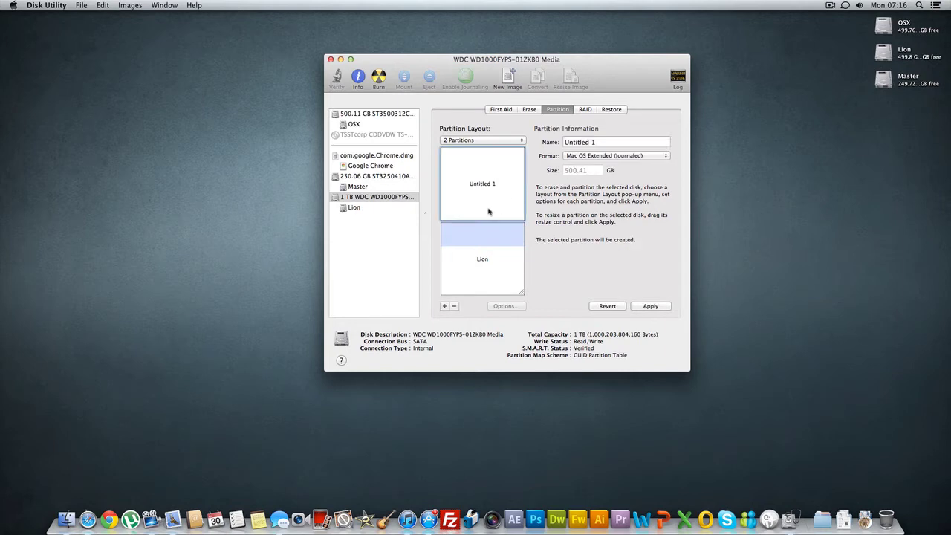
triple_click(603, 143)
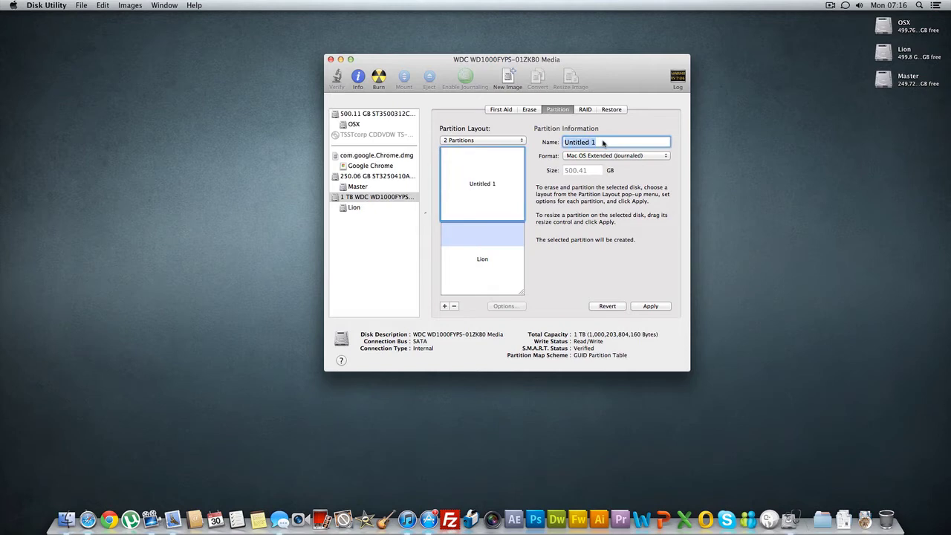
text(OS X Install)
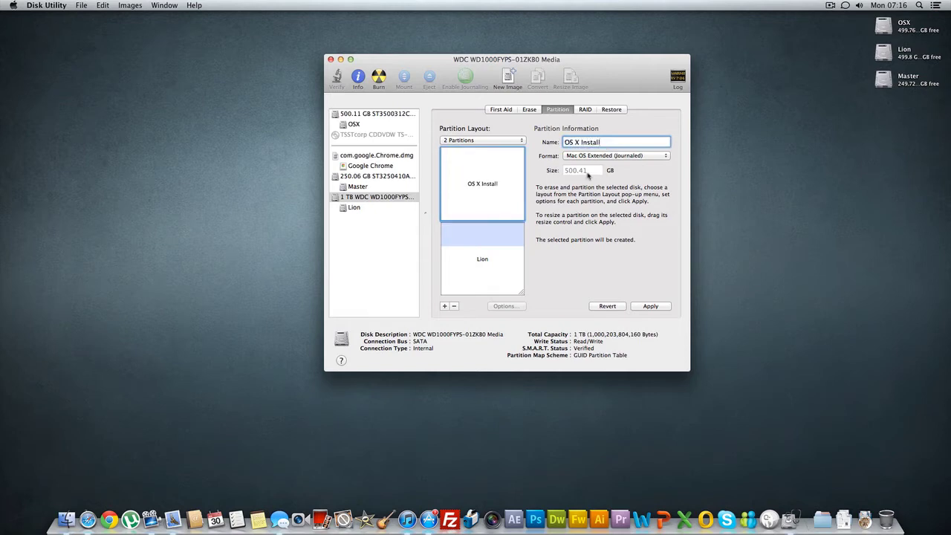
click(652, 307)
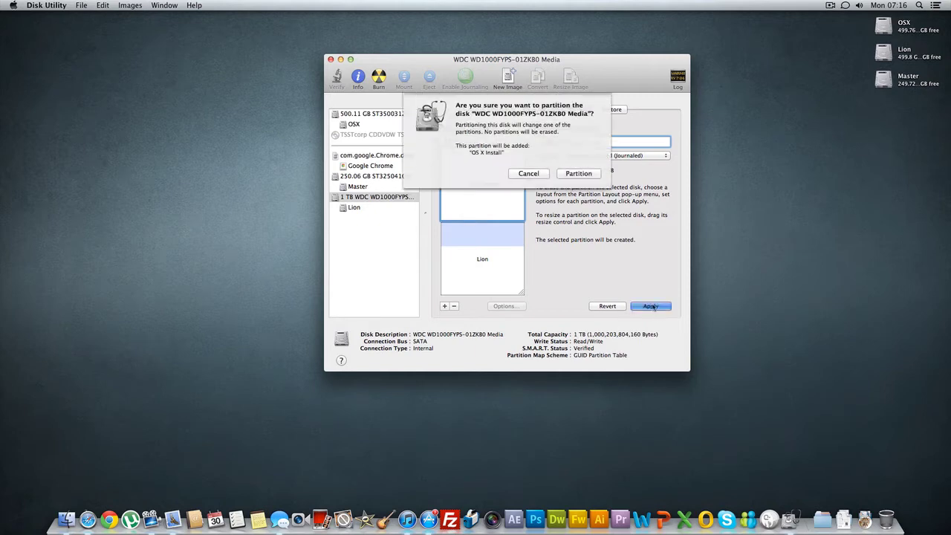
- Confirm partitioning the 1 TB disk, then launch Safari while it runs
click(578, 174)
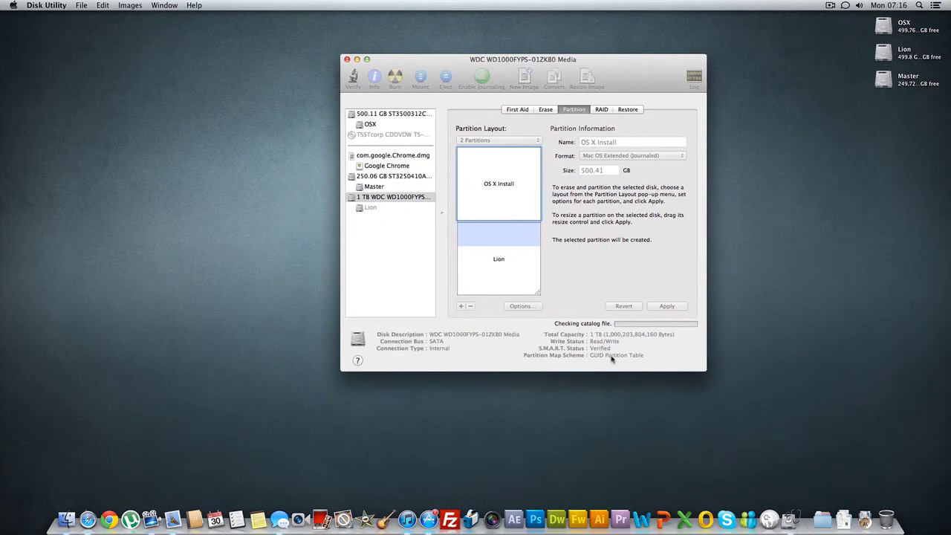
drag(628, 69, 587, 69)
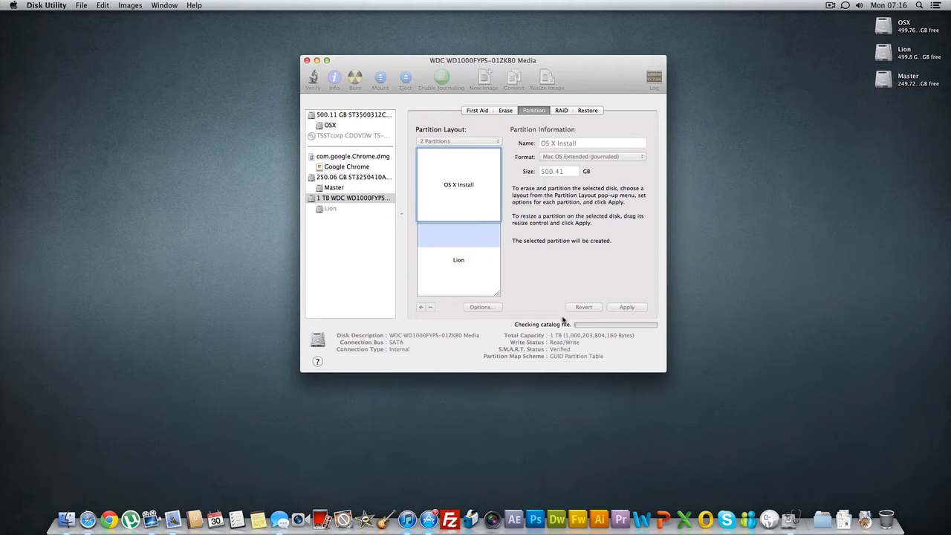
drag(585, 70, 636, 71)
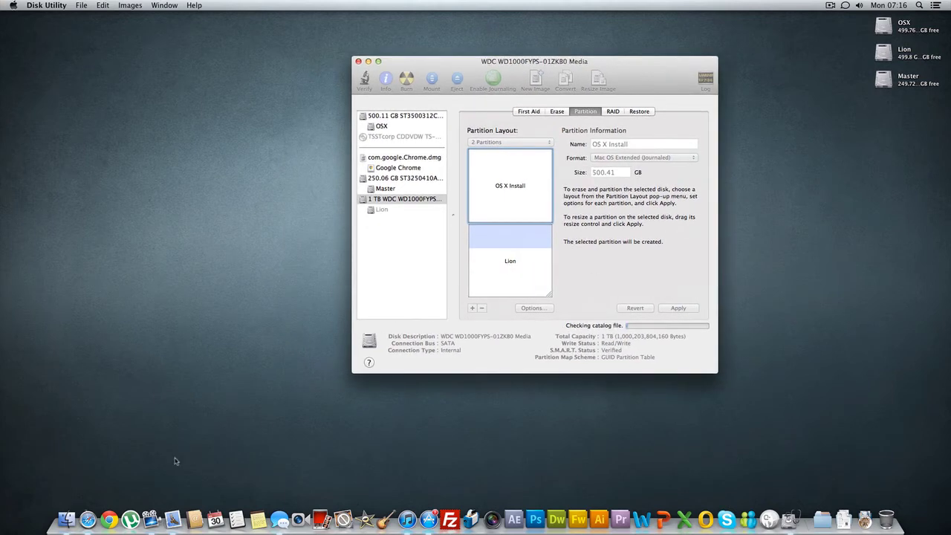
click(87, 519)
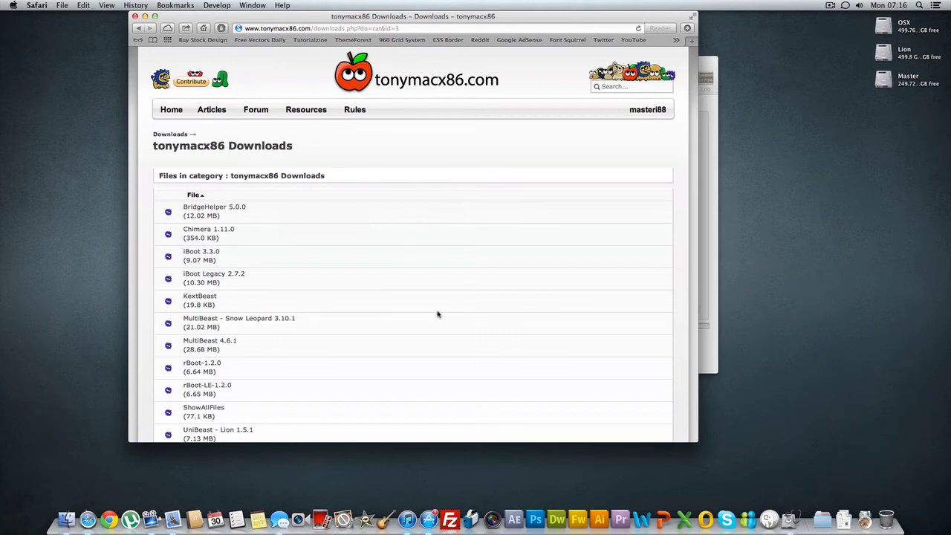
- Download UniBeast - Mountain Lion 1.5.1 from the tonymacx86 Downloads page
scroll(437, 313, down, 3)
scroll(386, 346, down, 4)
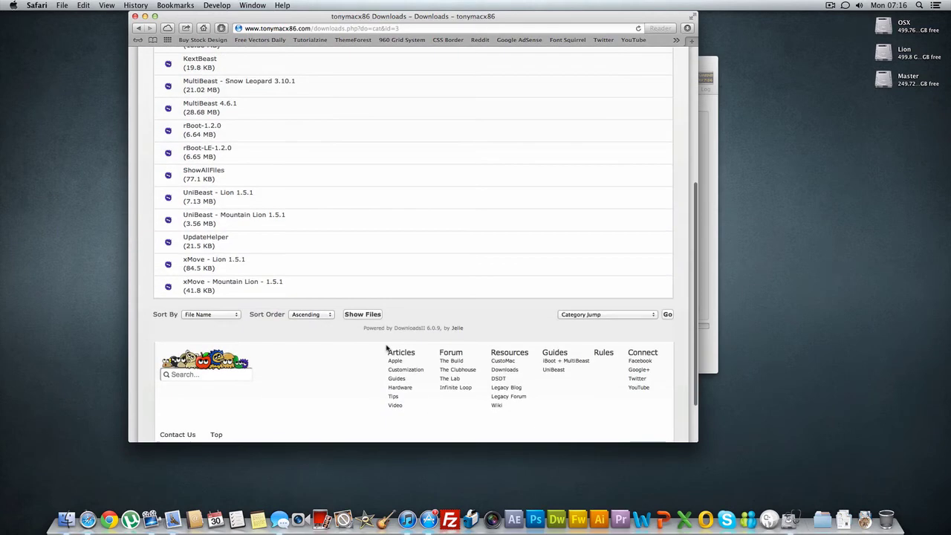
click(260, 219)
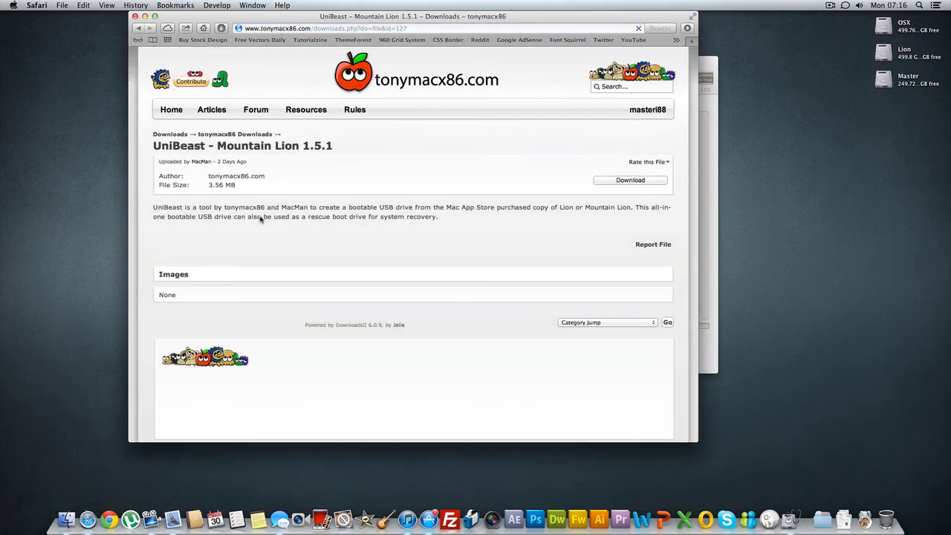
click(622, 181)
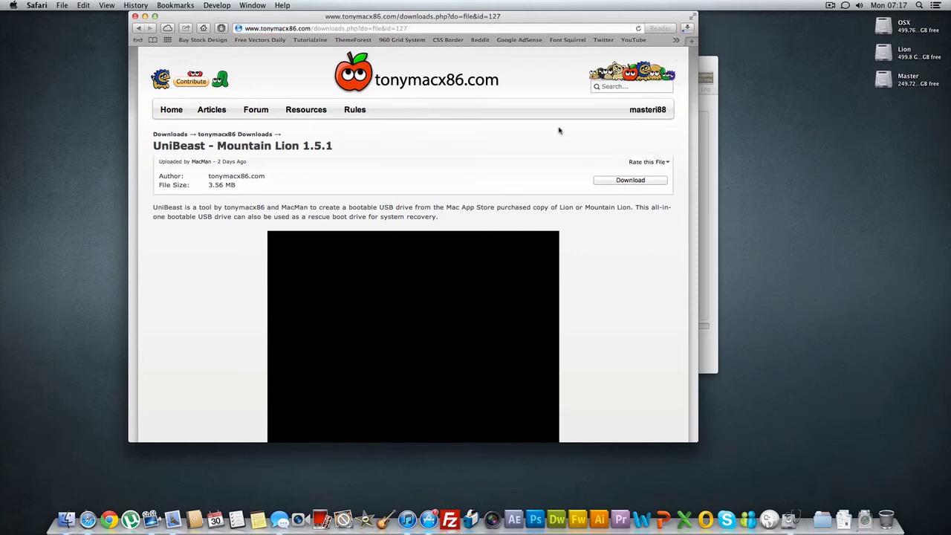
- Return to the Google home page and clear finished downloads from the Downloads list
click(205, 28)
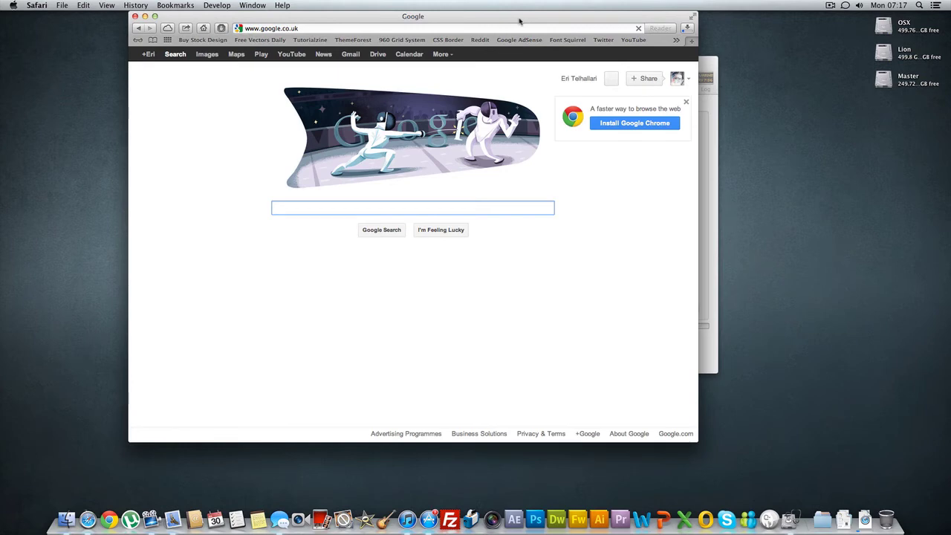
click(687, 28)
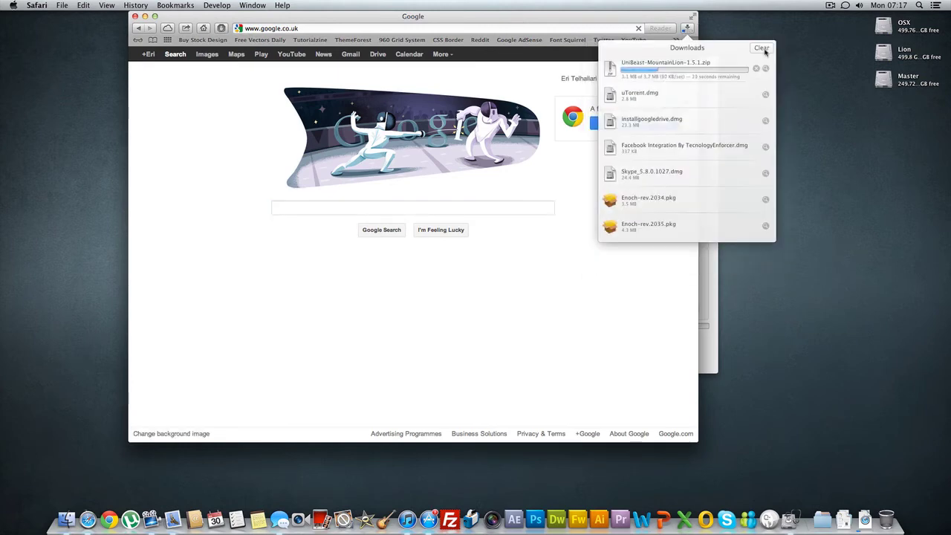
click(761, 49)
click(596, 23)
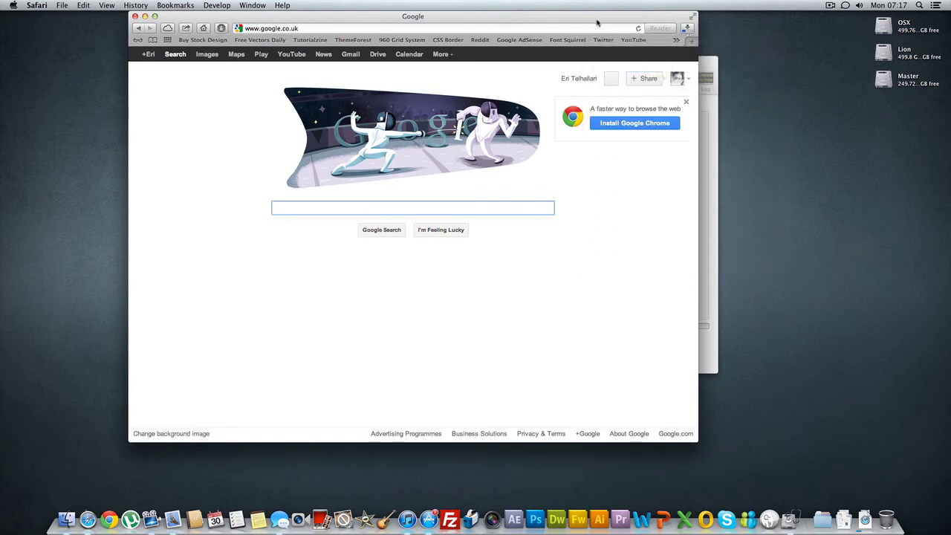
- Minimise Safari, shift the Disk Utility window left to watch the partitioning, and switch to Finder
double_click(530, 17)
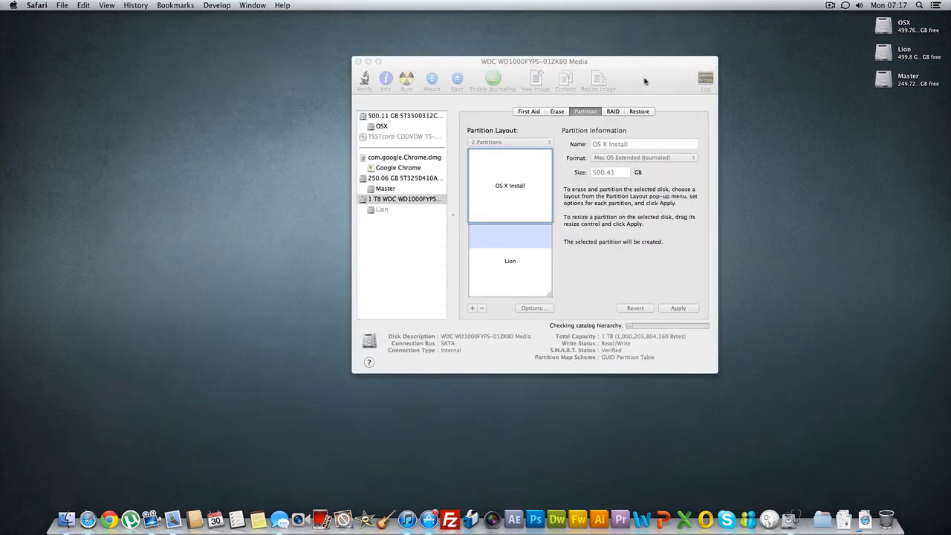
drag(658, 68, 637, 74)
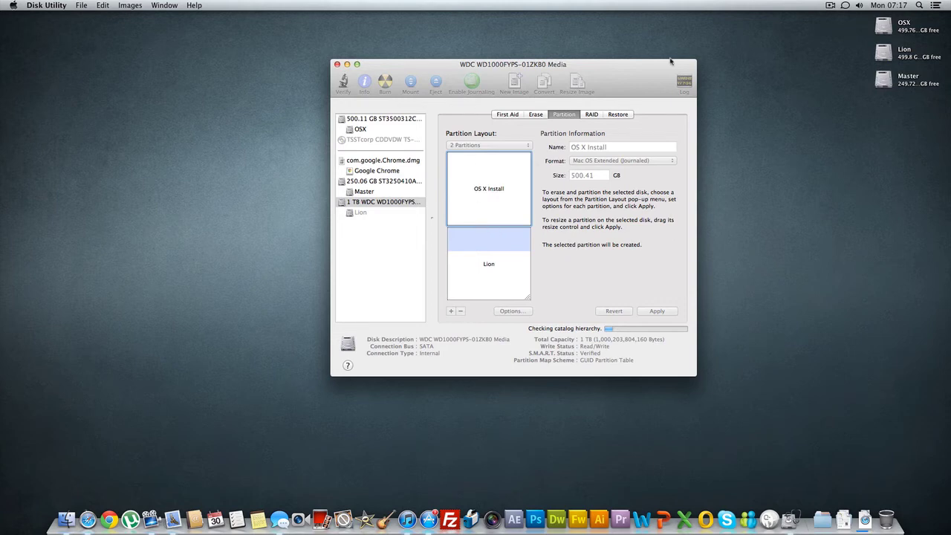
drag(629, 76, 586, 78)
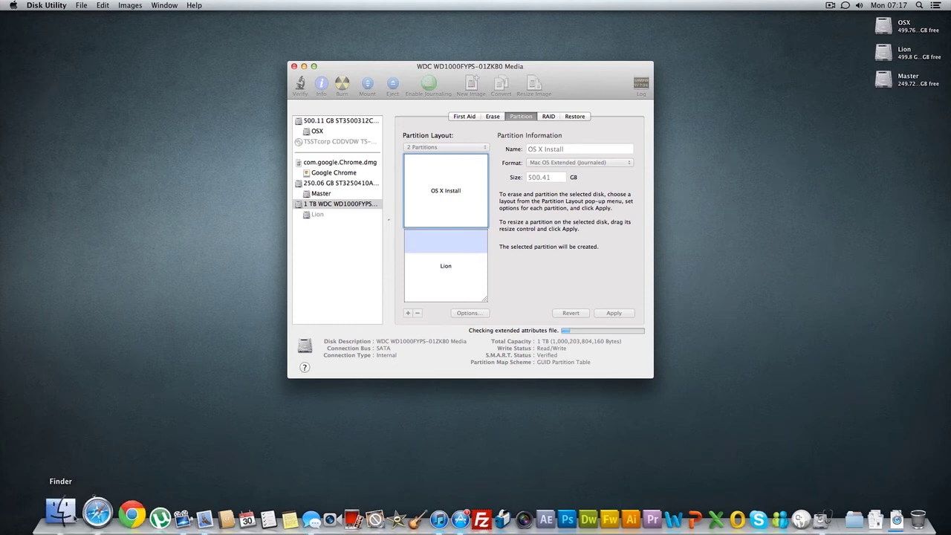
click(63, 511)
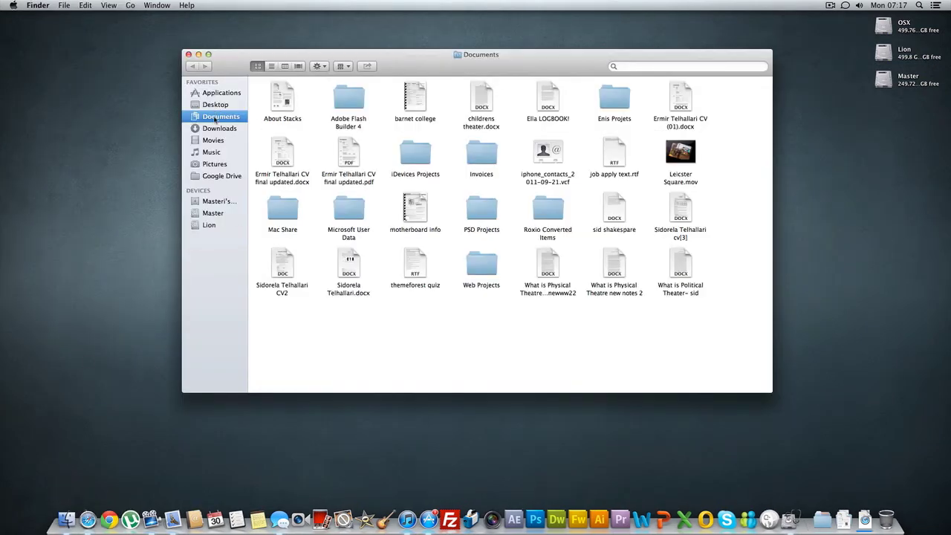
- Unzip the UniBeast download in Downloads and drag the expanded installer onto the desktop
click(219, 128)
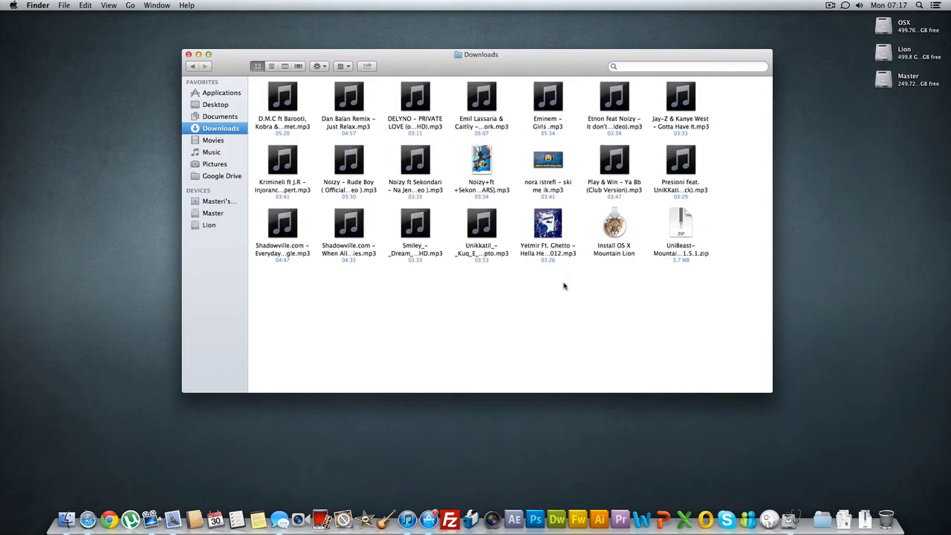
click(678, 229)
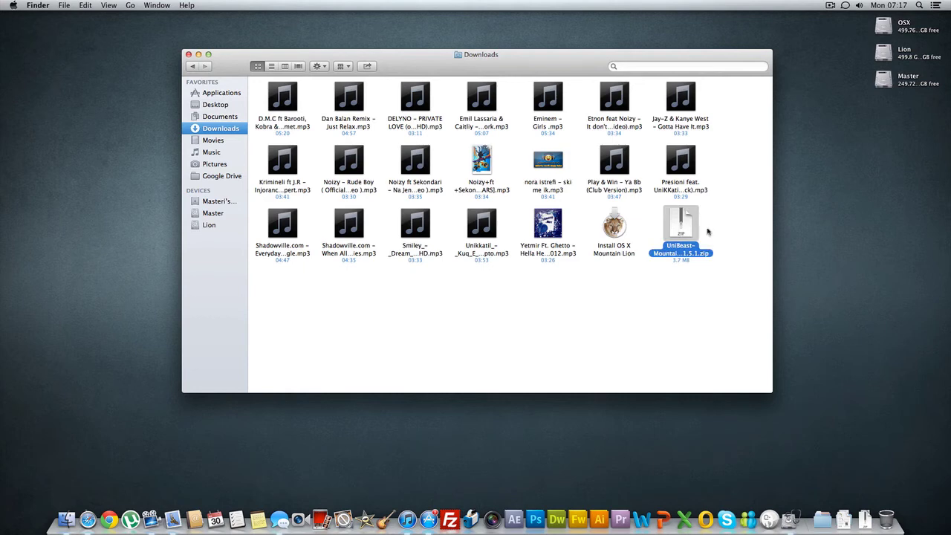
double_click(680, 230)
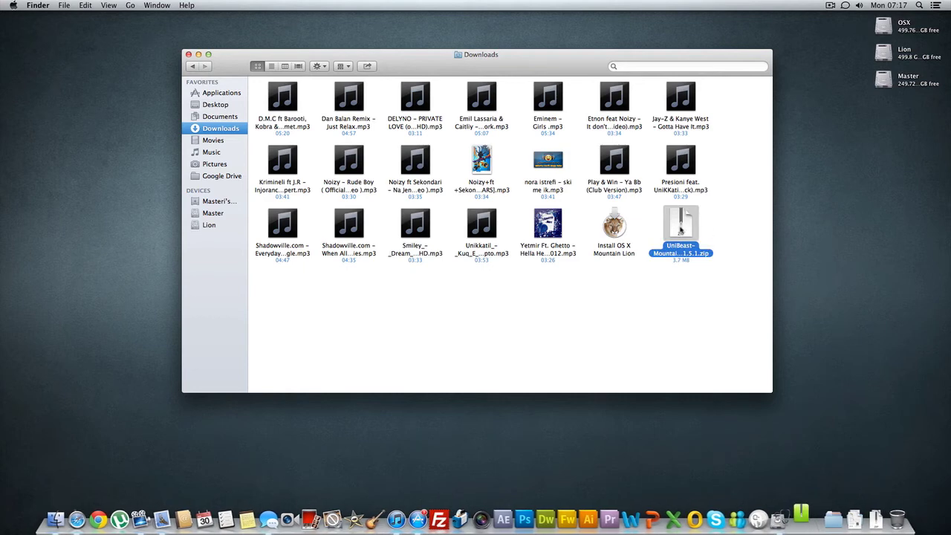
drag(680, 230, 852, 248)
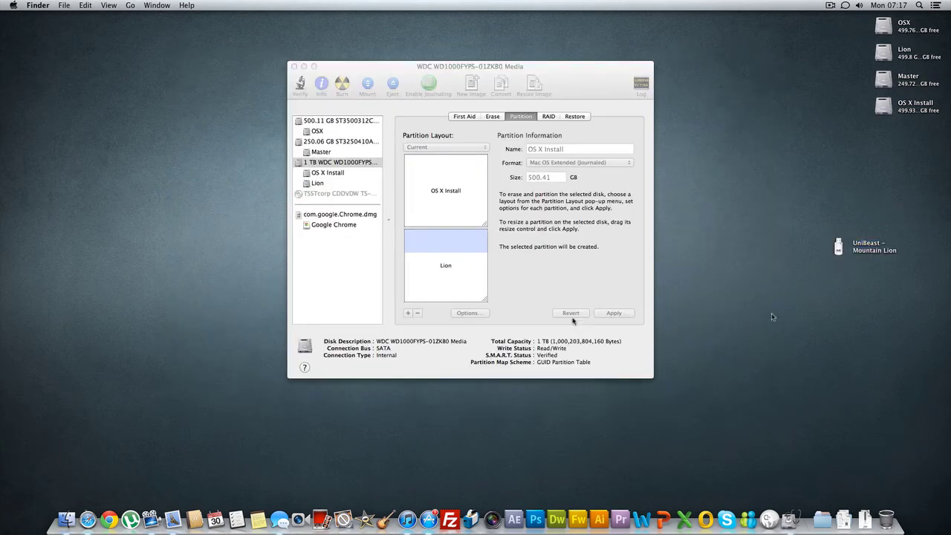
- Check the Lion and OS X Install partitions, then quit Disk Utility
click(450, 185)
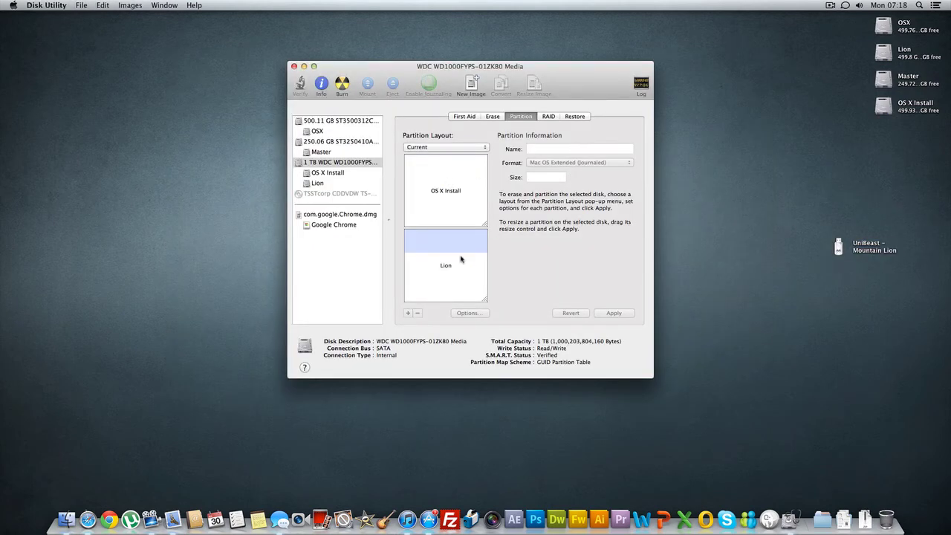
click(459, 272)
click(453, 203)
key(super+q)
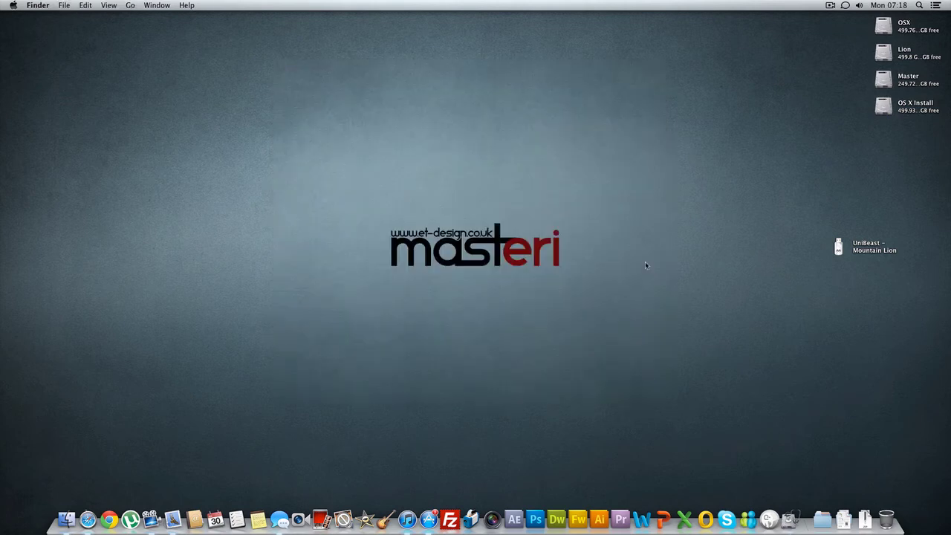
click(840, 250)
click(761, 276)
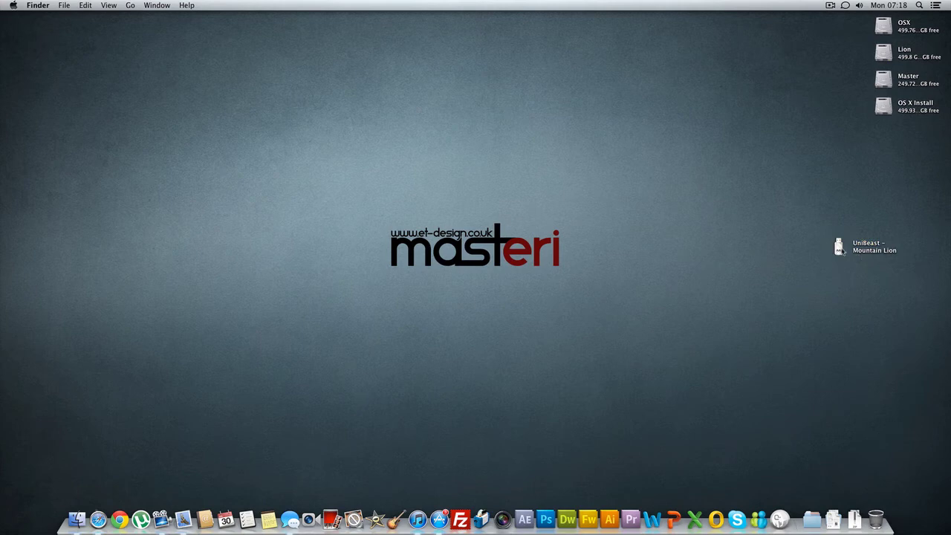
- Launch the UniBeast installer and go through Introduction, Read Me and licence, agreeing to its terms
double_click(840, 250)
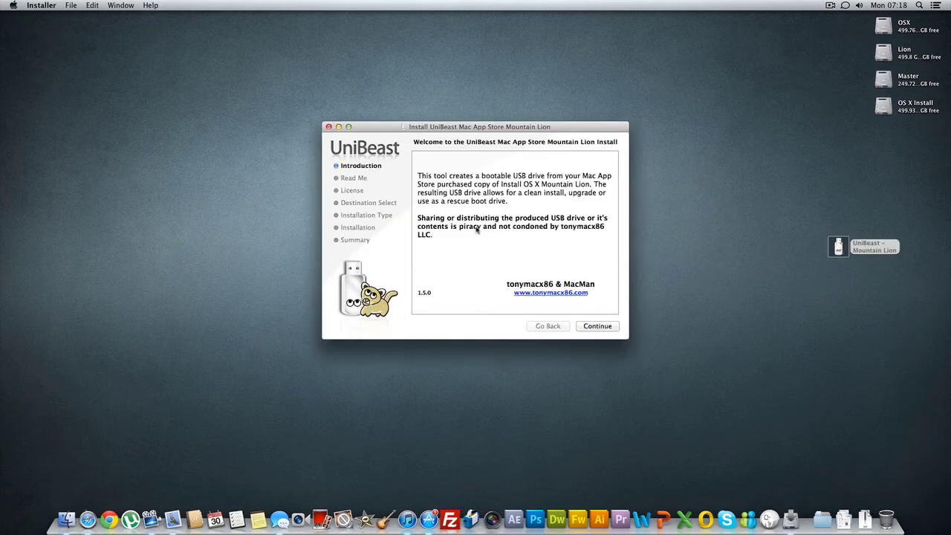
drag(501, 127, 487, 118)
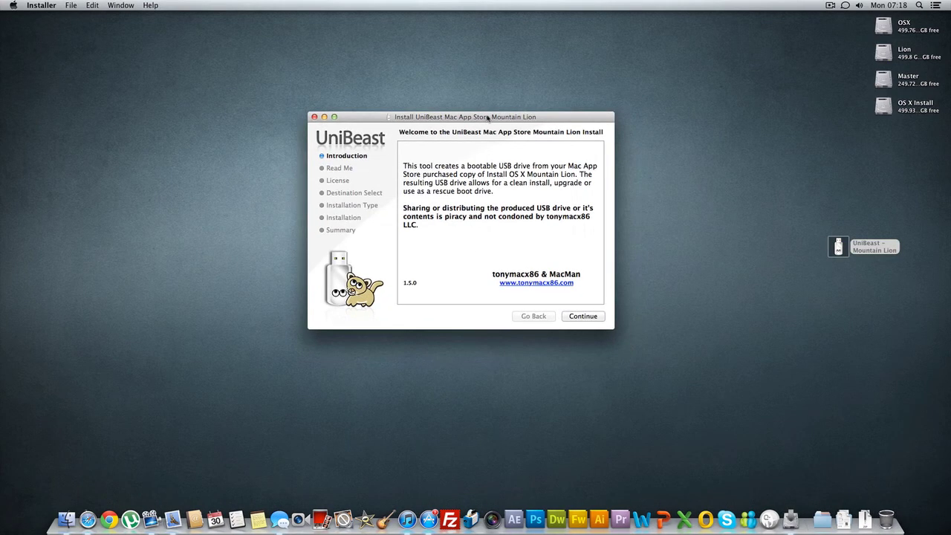
click(595, 317)
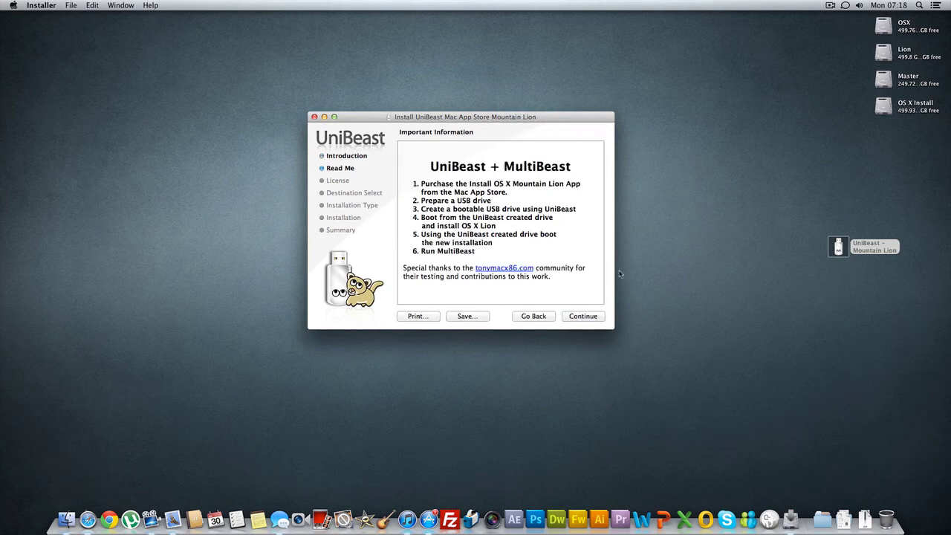
click(578, 318)
click(578, 318)
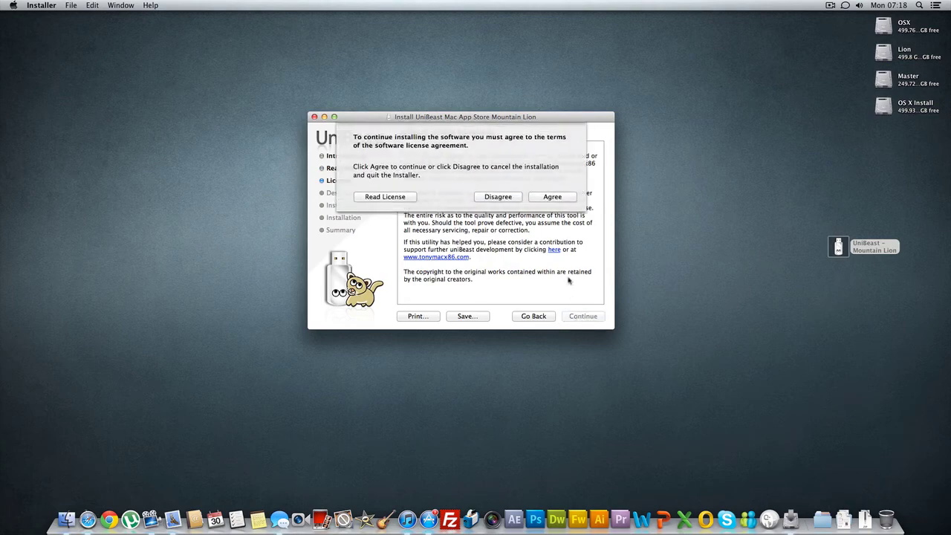
click(556, 198)
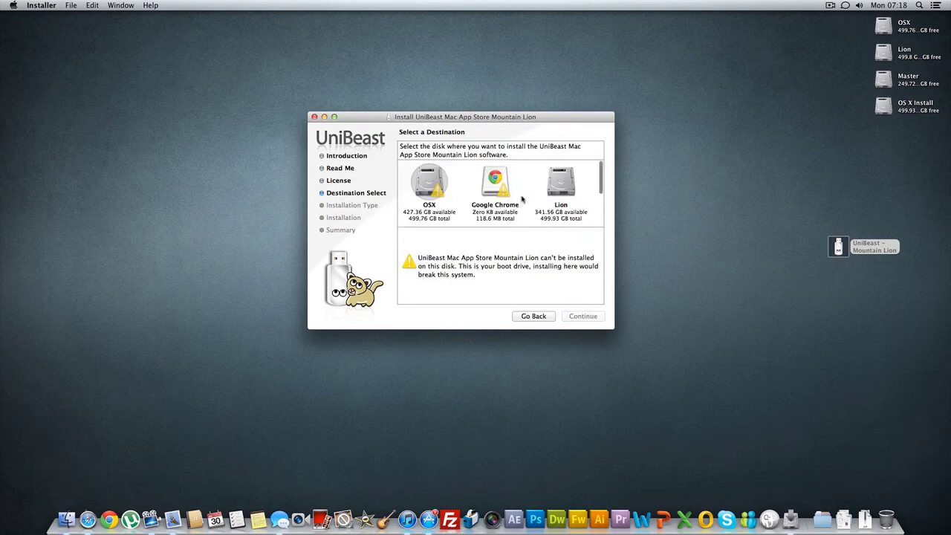
scroll(520, 198, down, 3)
scroll(522, 197, up, 3)
- Select the OS X Install disk as the destination and proceed to Installation Type
drag(487, 121, 454, 108)
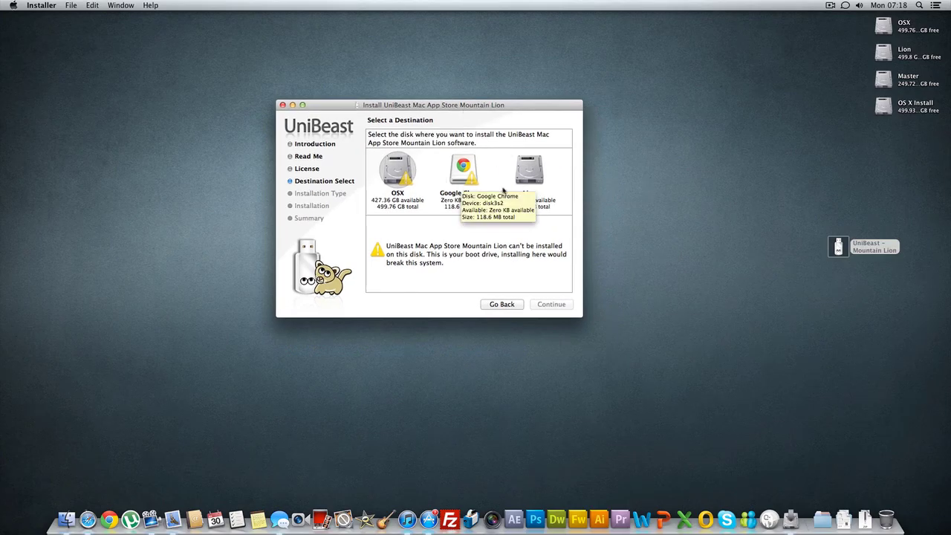
scroll(494, 193, down, 2)
scroll(494, 192, down, 2)
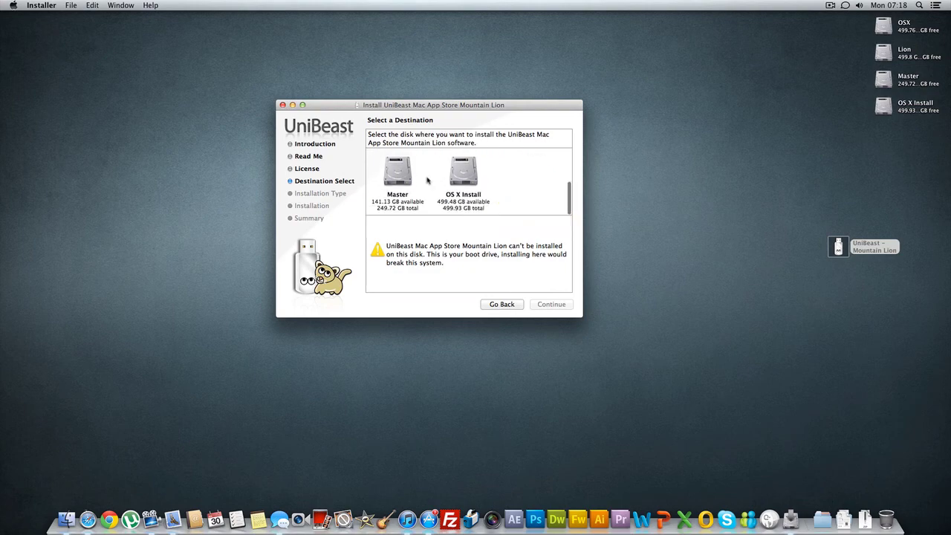
click(464, 175)
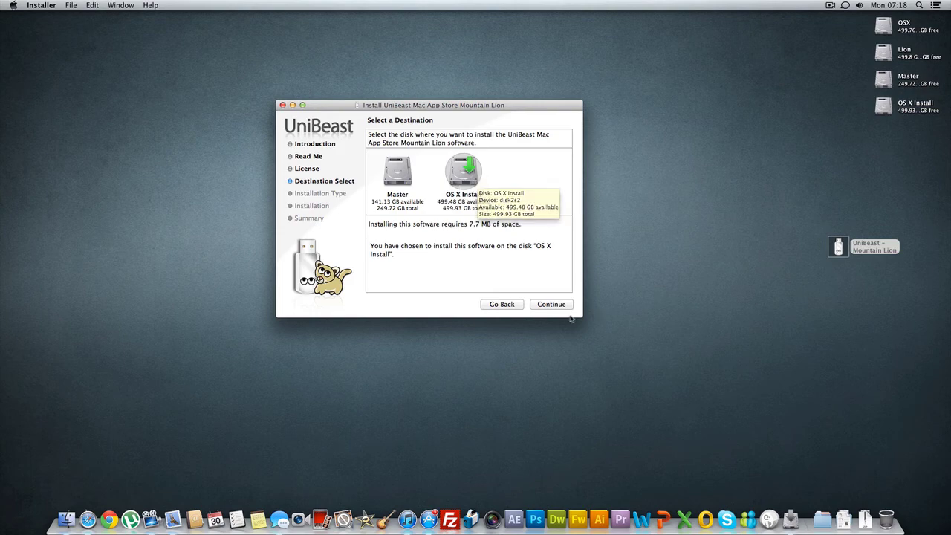
click(550, 305)
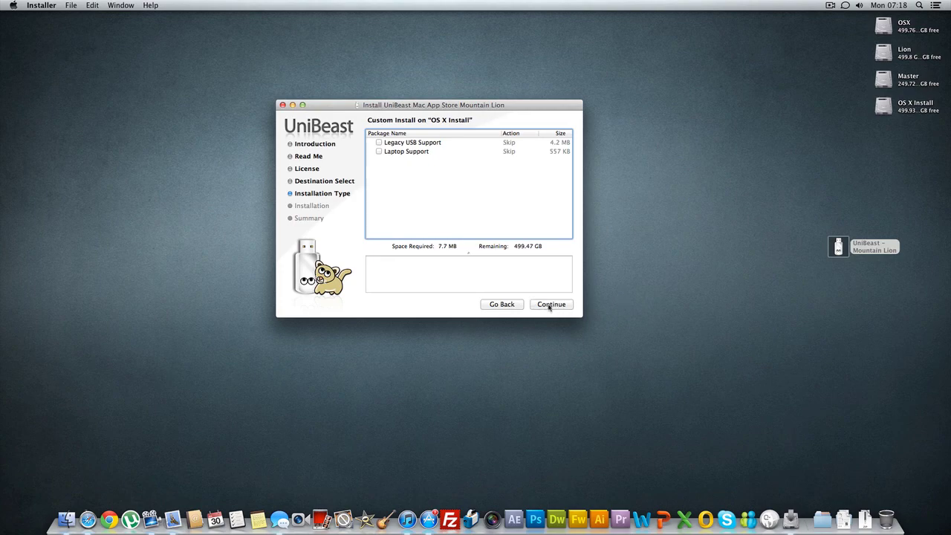
- Continue past the package options, start the install, and authorise it with the admin password
click(551, 307)
click(554, 306)
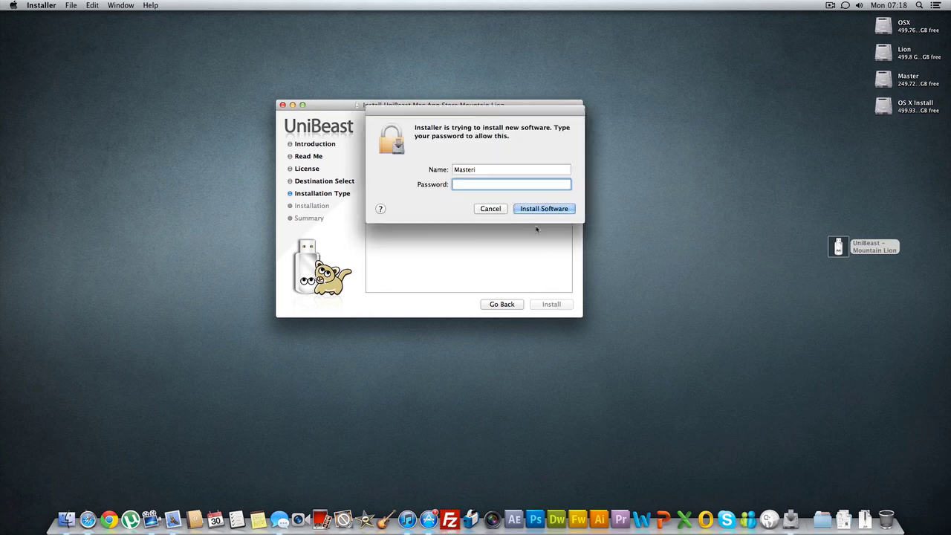
click(532, 209)
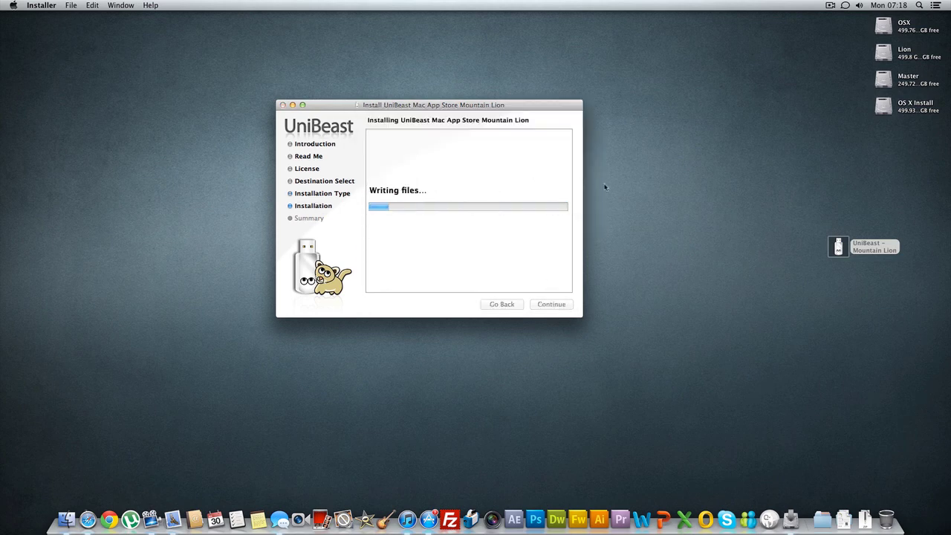